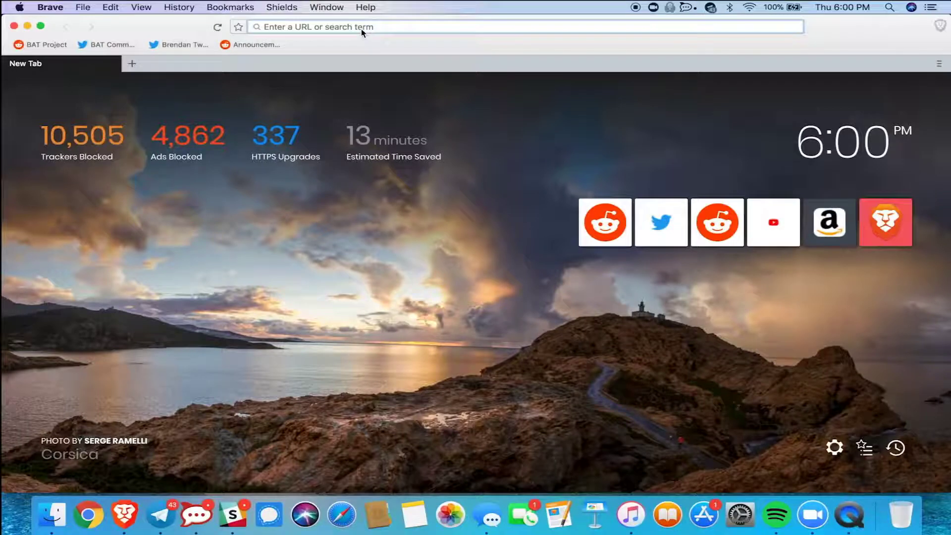
text(p)
text(ubli)
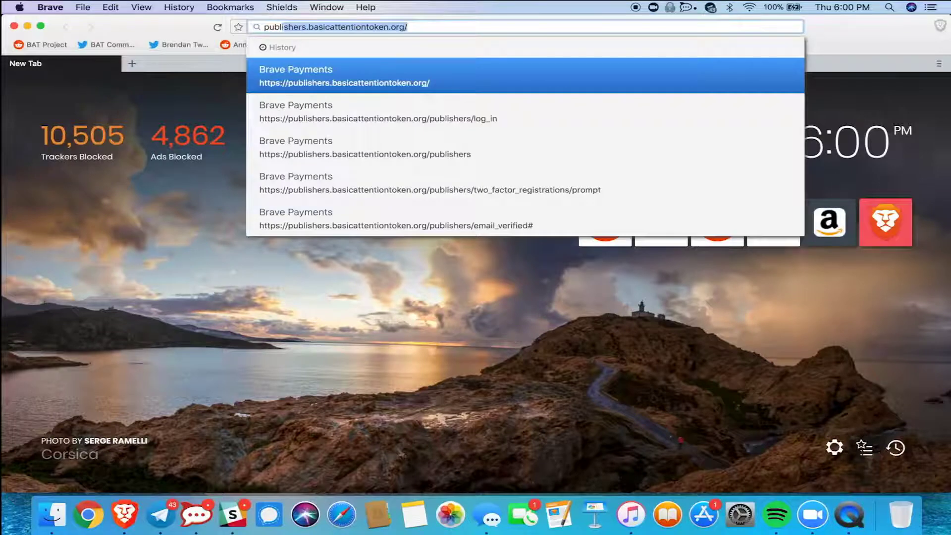
Step: Go to publishers.basicattentiontoken.org via the address bar autocomplete
key(Right)
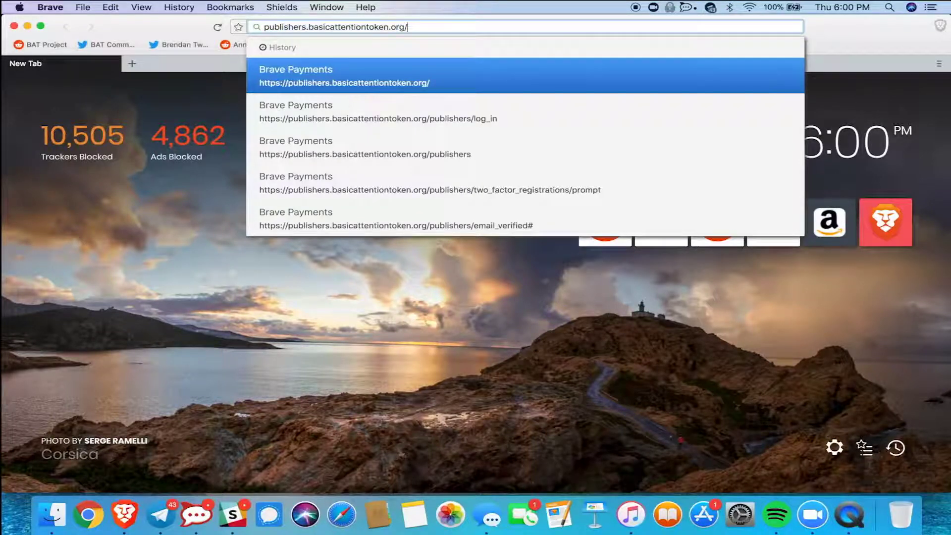
key(Return)
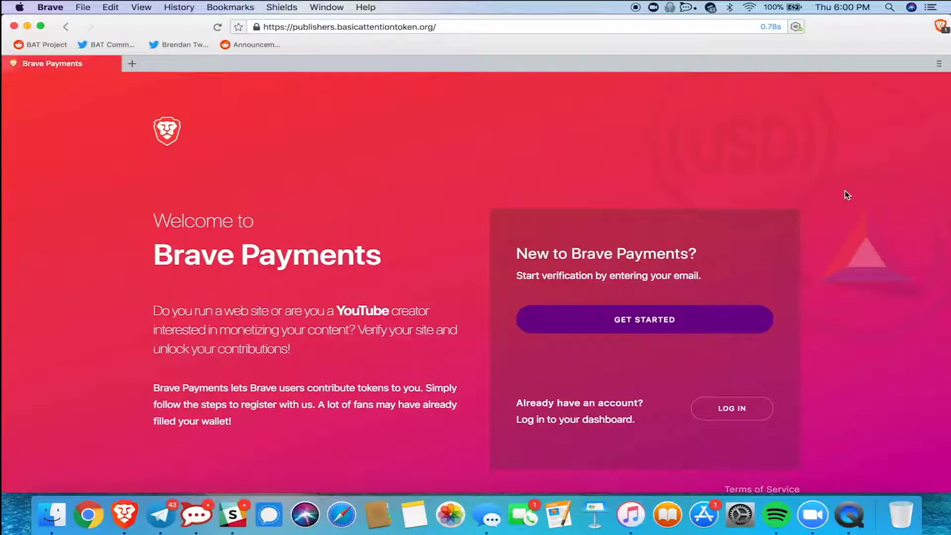
Step: Sign up for Brave Payments with the suggested email address to request a login link
click(660, 332)
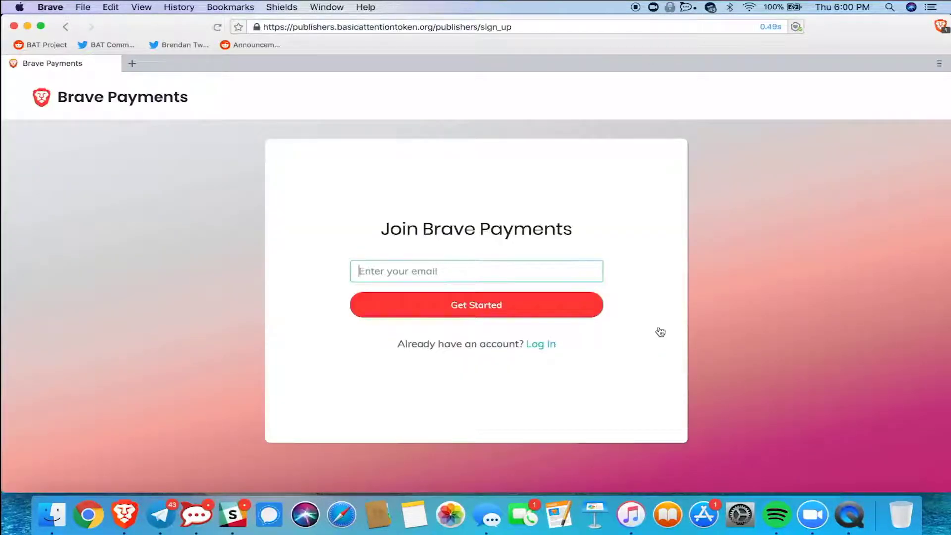
text(b)
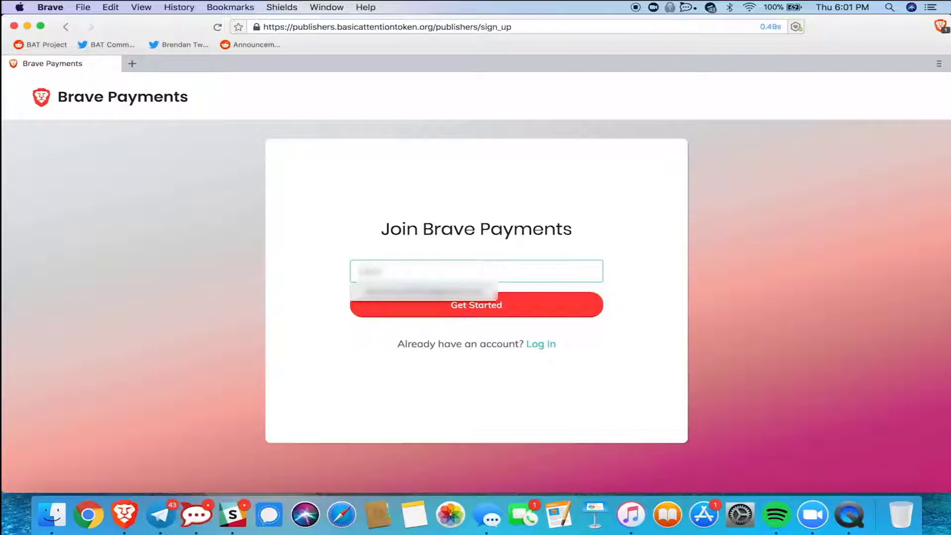
click(473, 292)
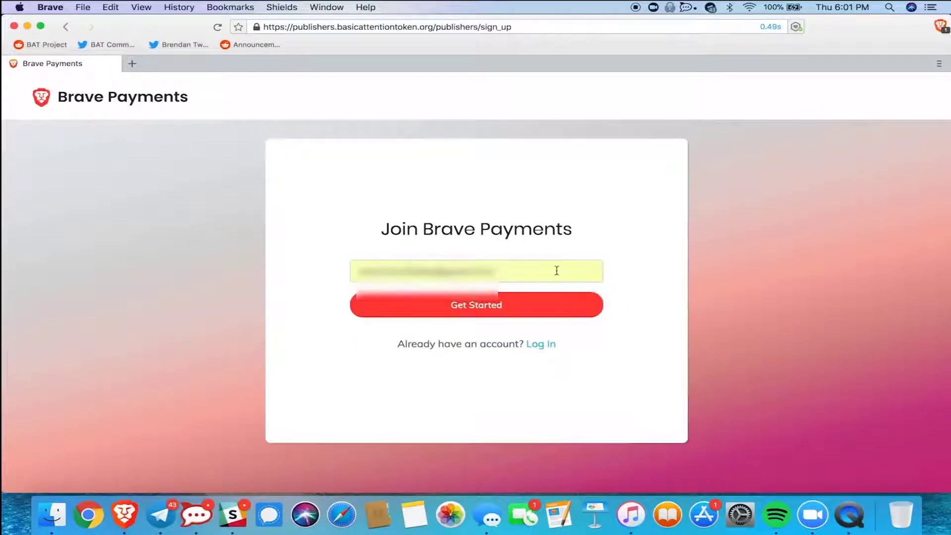
click(554, 309)
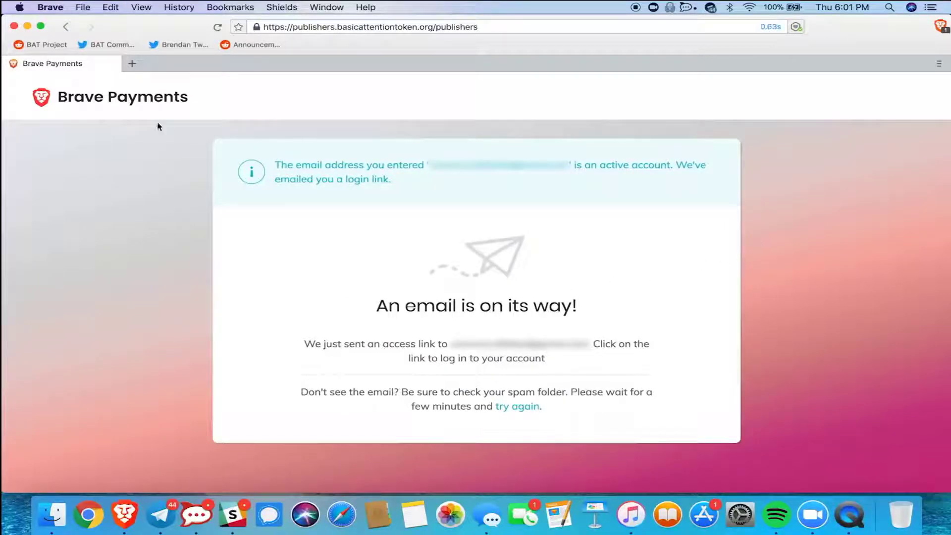
Step: Load Gmail in a new tab and open the 'Log In to Brave Payments' email
click(132, 65)
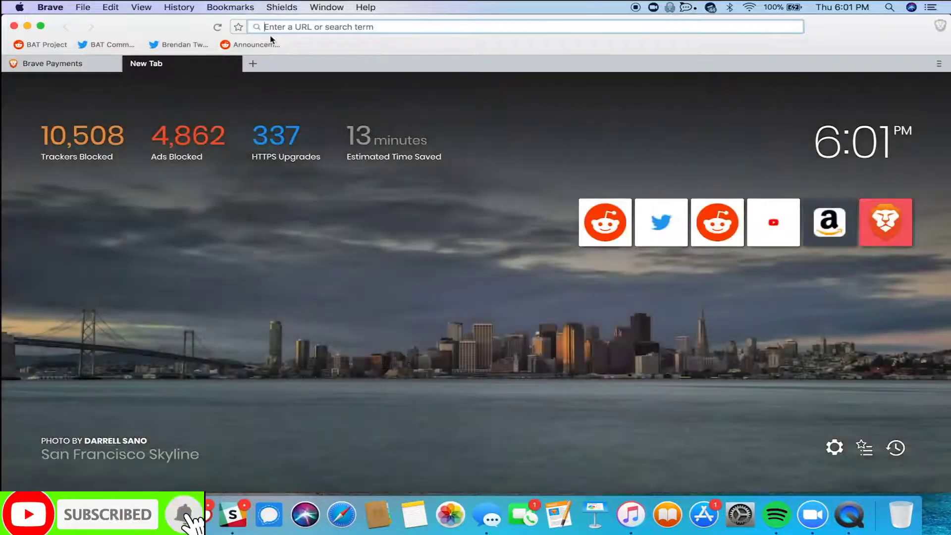
text(www.gm)
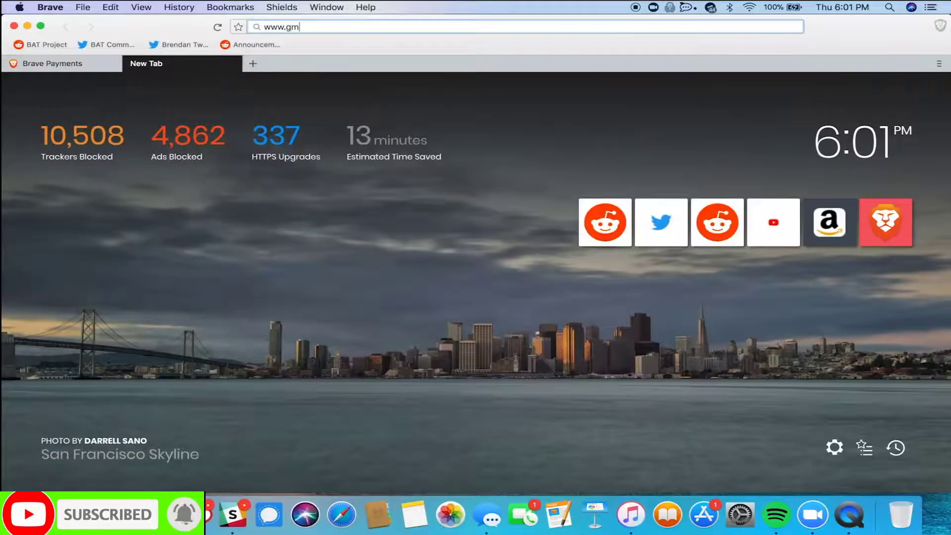
text(ail.com)
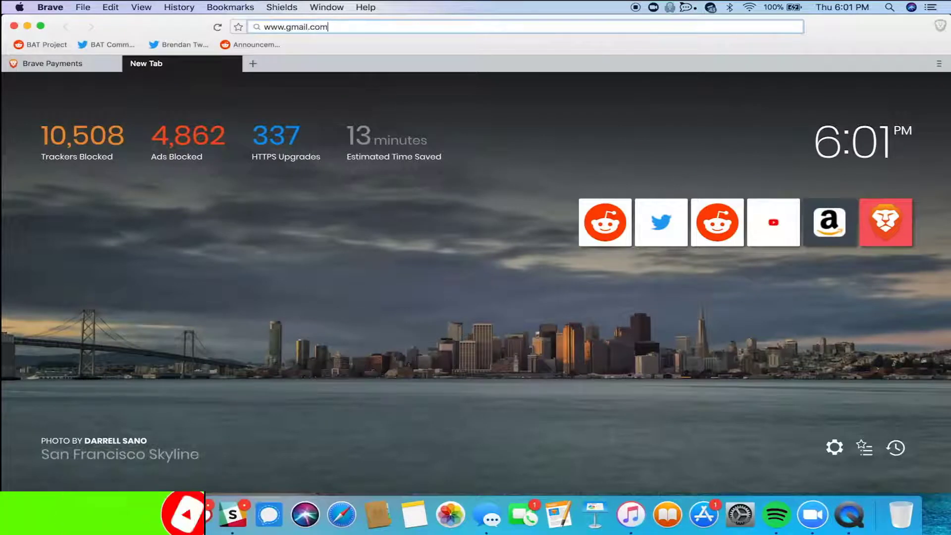
key(Return)
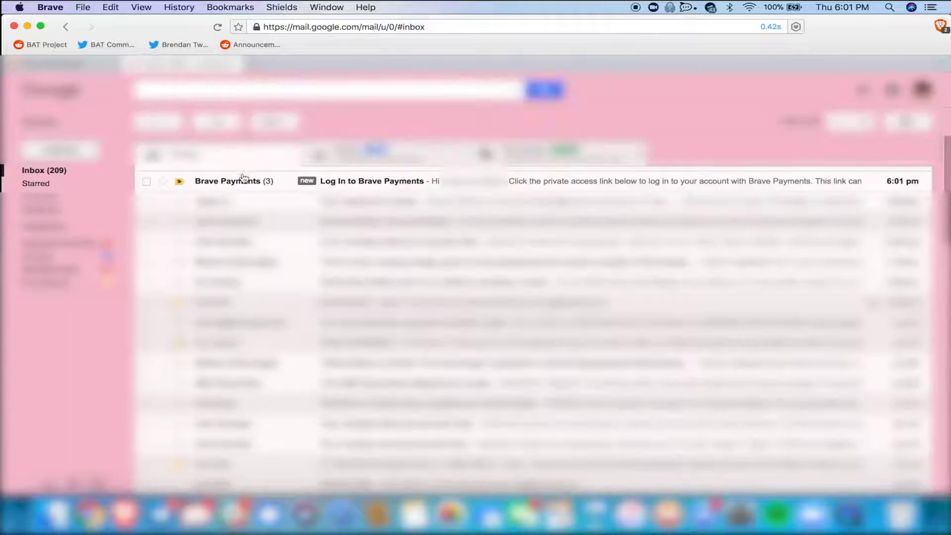
click(243, 180)
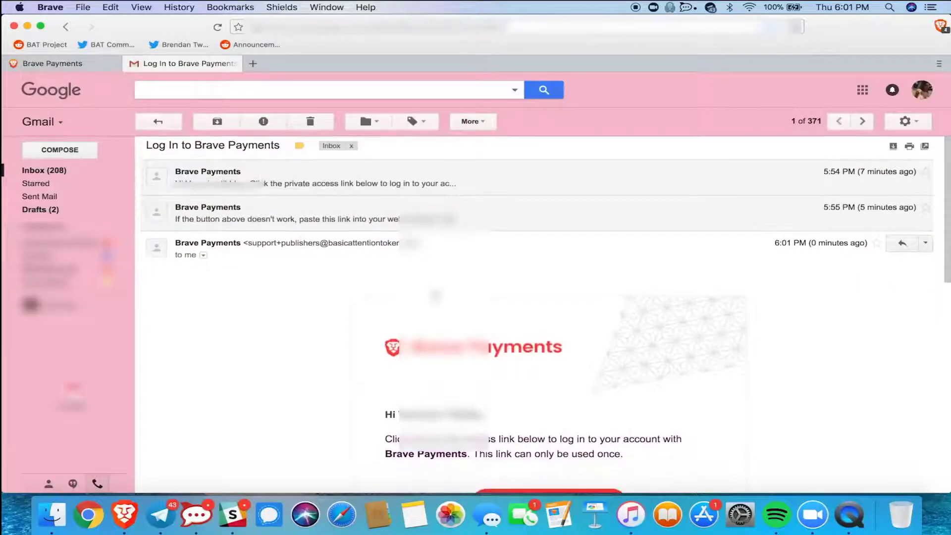
scroll(674, 220, down, 5)
scroll(675, 220, down, 1)
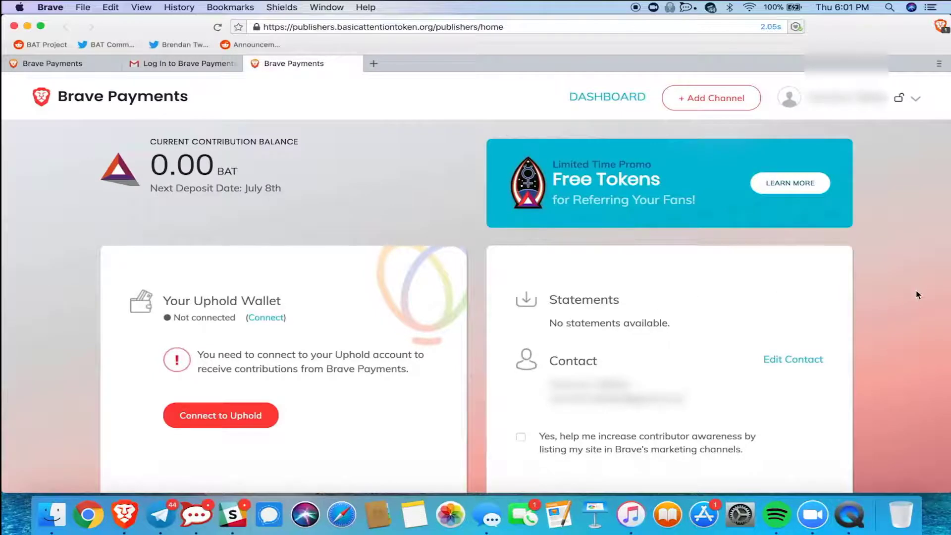
scroll(917, 295, down, 1)
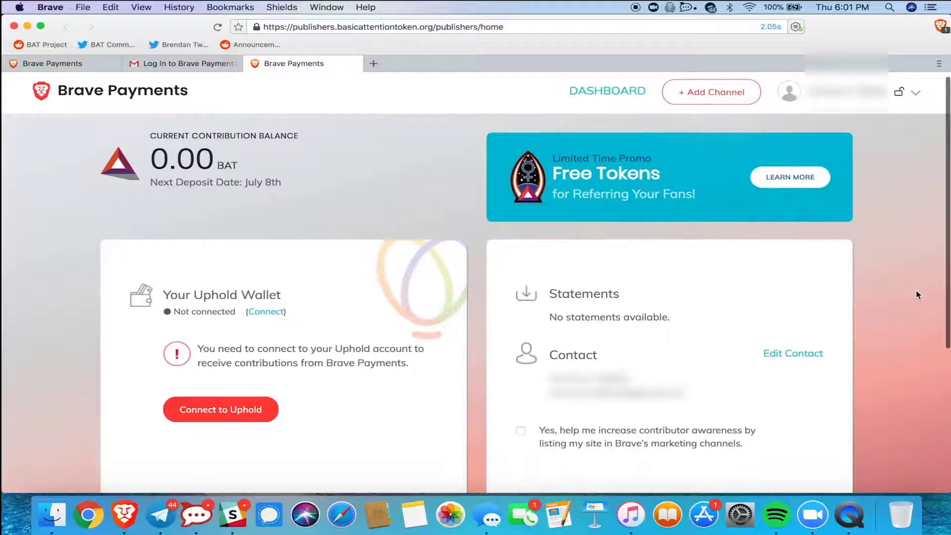
scroll(916, 295, down, 1)
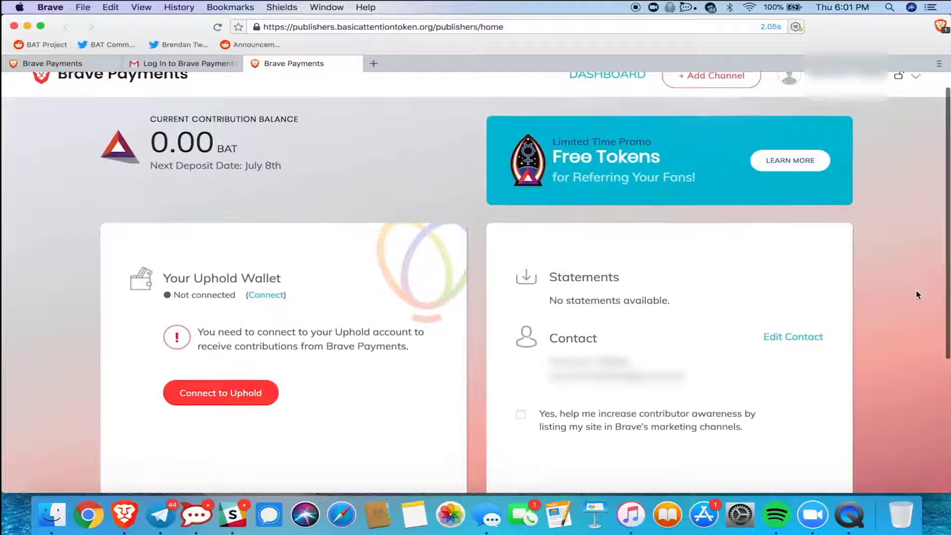
scroll(916, 295, down, 3)
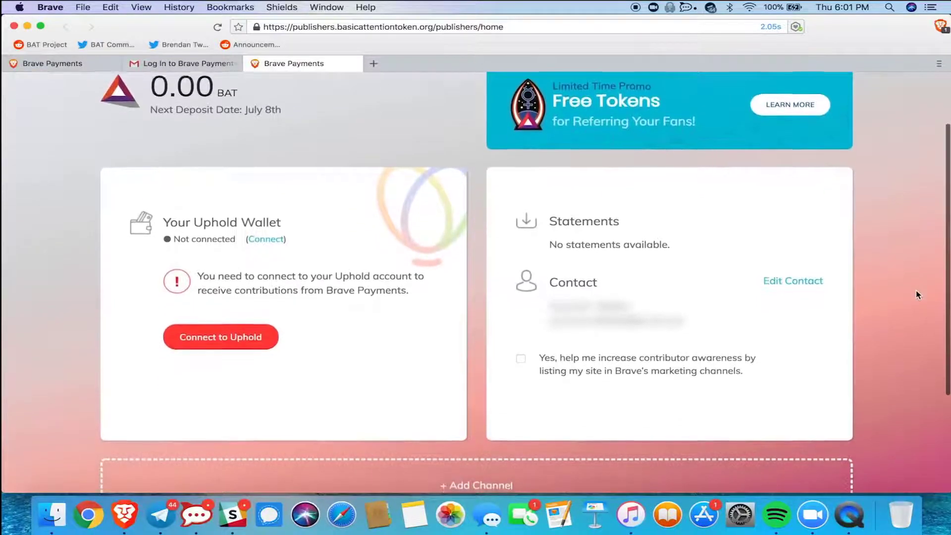
scroll(917, 295, down, 3)
scroll(917, 295, down, 1)
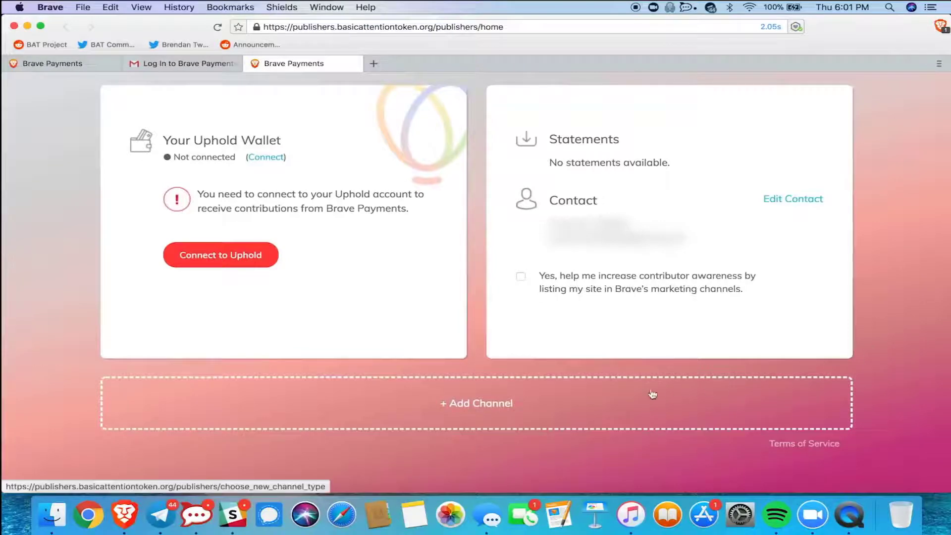
Step: Choose to add a YouTube channel from the Add Channel options
click(508, 404)
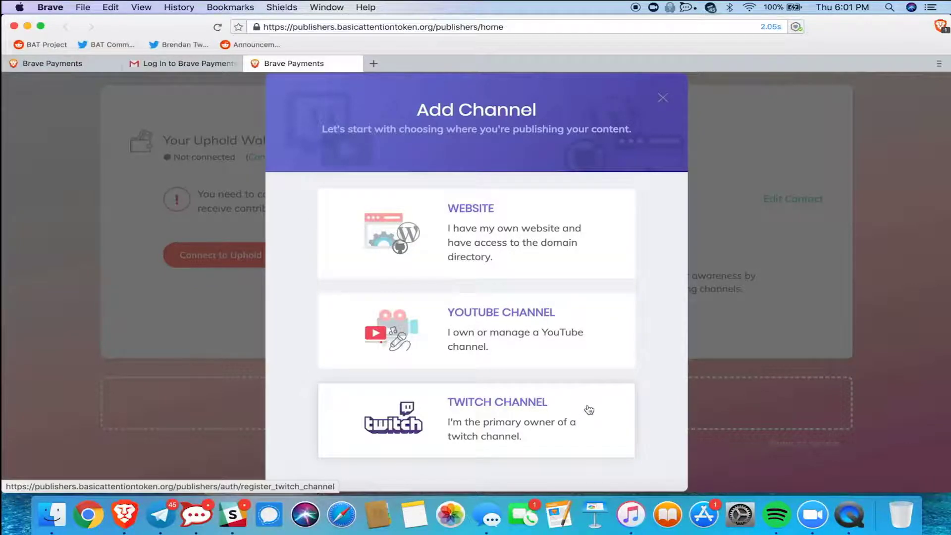
click(597, 342)
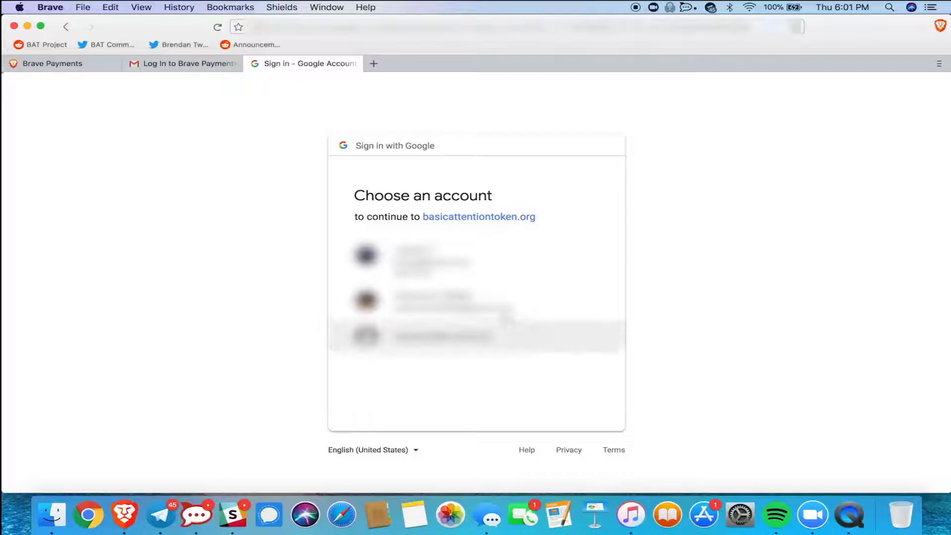
Step: Pick the Google account owning the YouTube channel and allow basicattentiontoken.org access
click(512, 301)
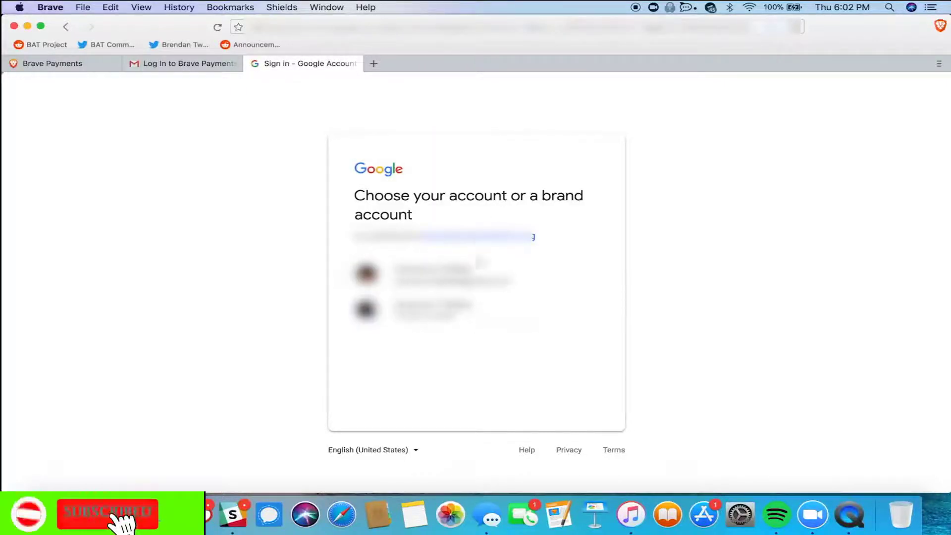
click(454, 316)
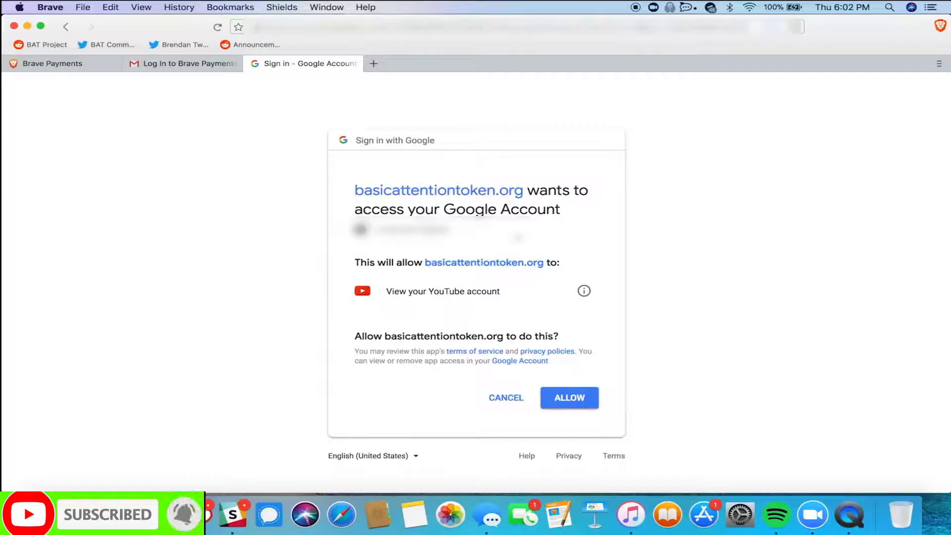
click(575, 403)
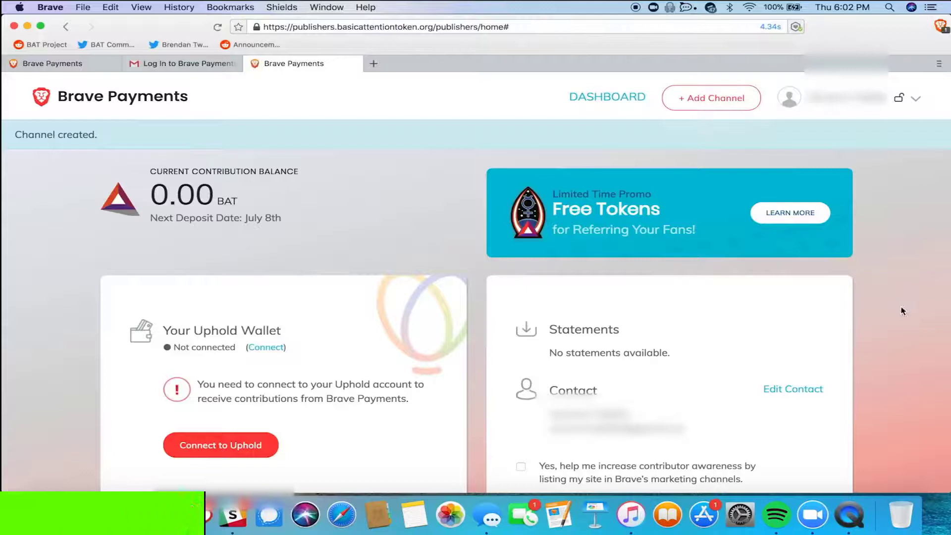
scroll(902, 310, down, 4)
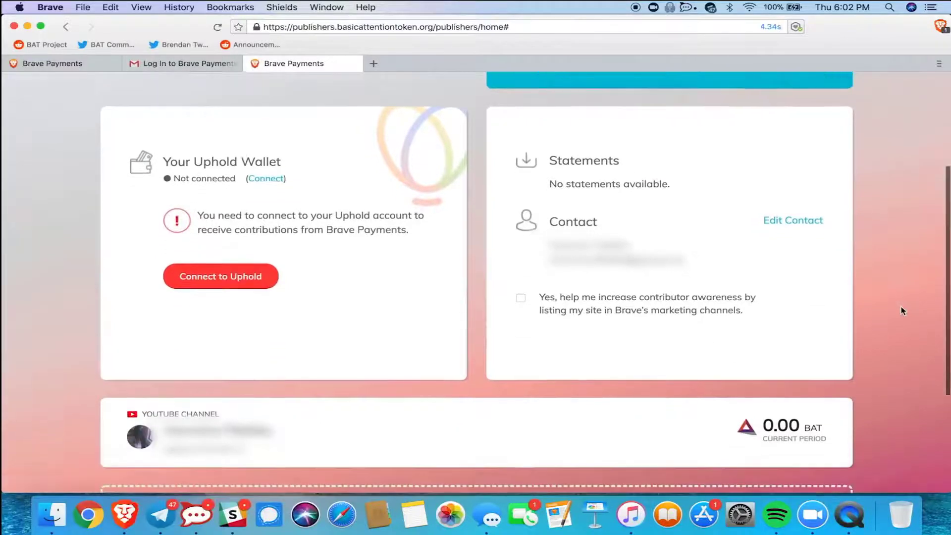
scroll(901, 310, down, 3)
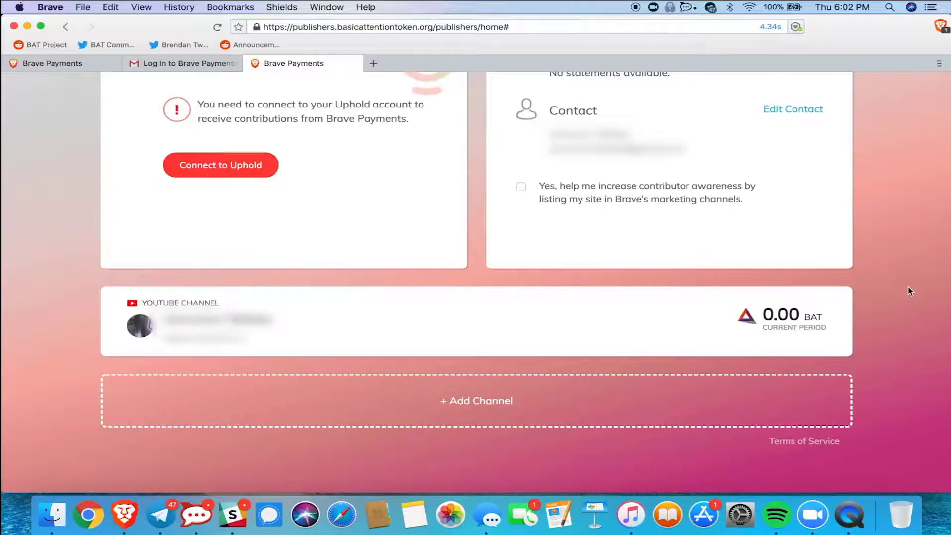
scroll(909, 288, down, 2)
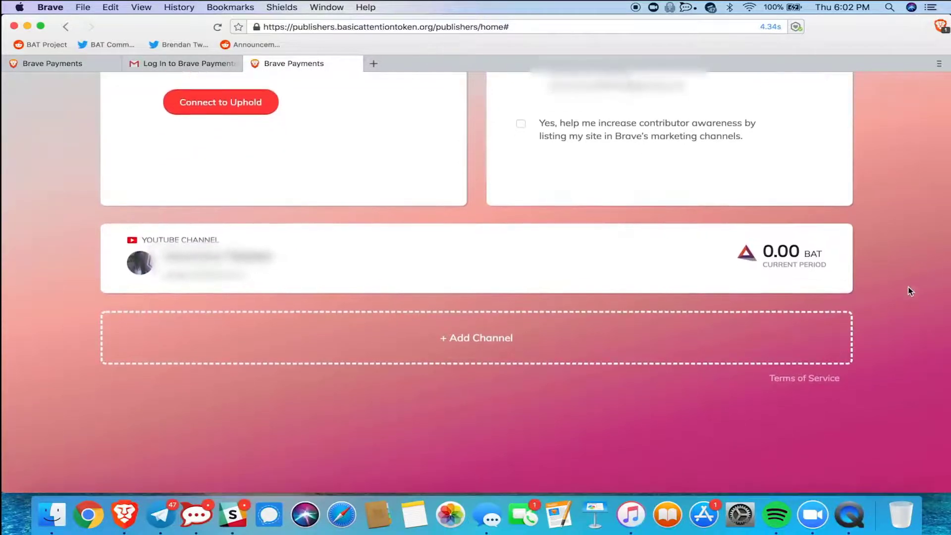
scroll(908, 291, up, 3)
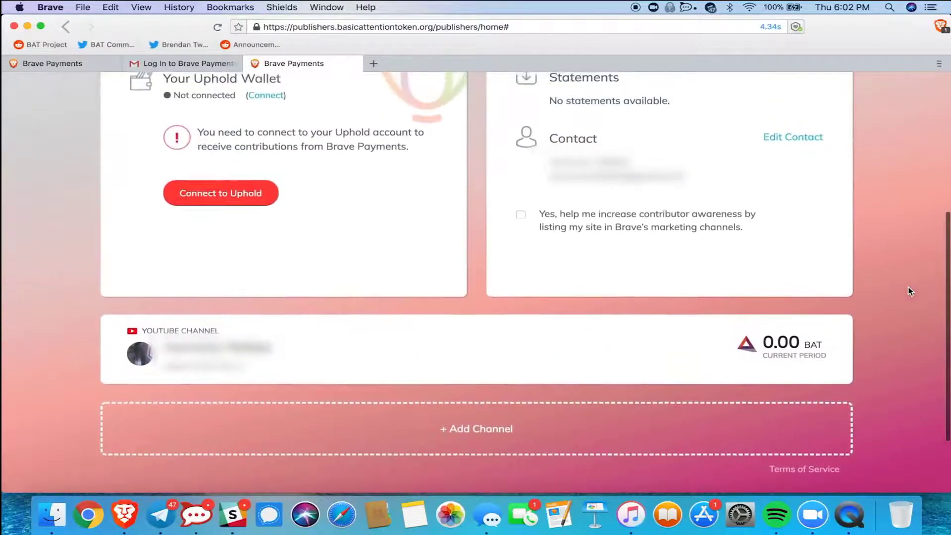